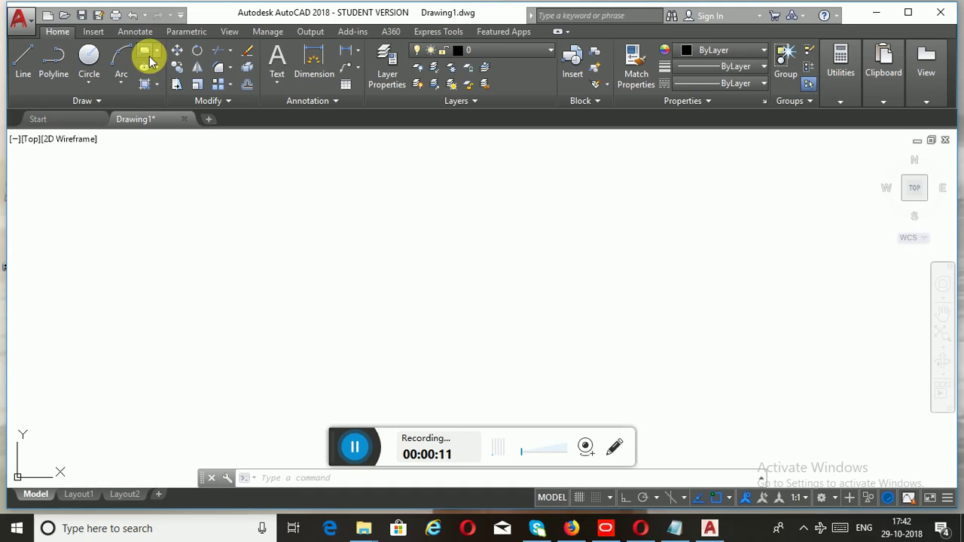
- Draw a sharp-cornered 5 by 5 rectangle with REC and centre it in the view
{"action": "left_click", "coordinate": [321, 483]}
{"action": "type", "text": "rec"}
{"action": "key", "text": "Return"}
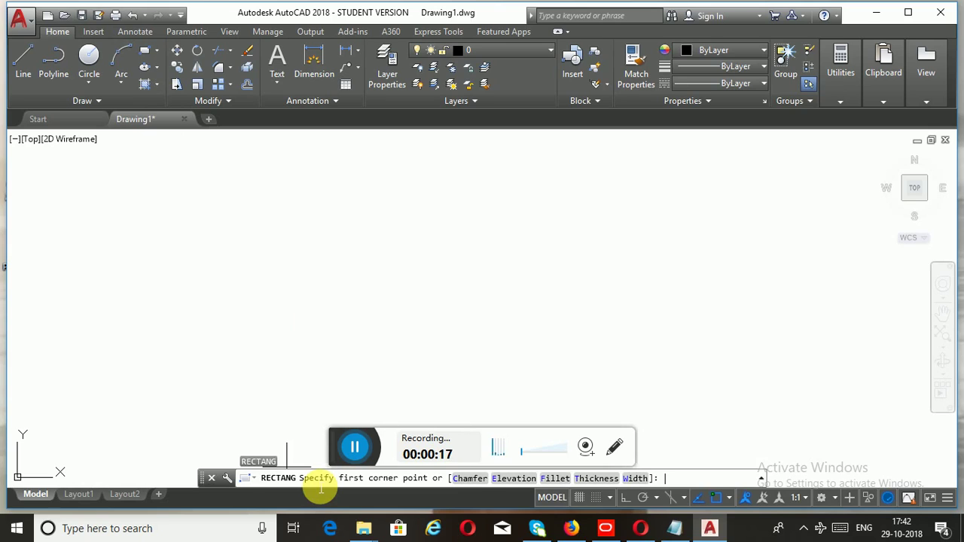
{"action": "left_click", "coordinate": [251, 236]}
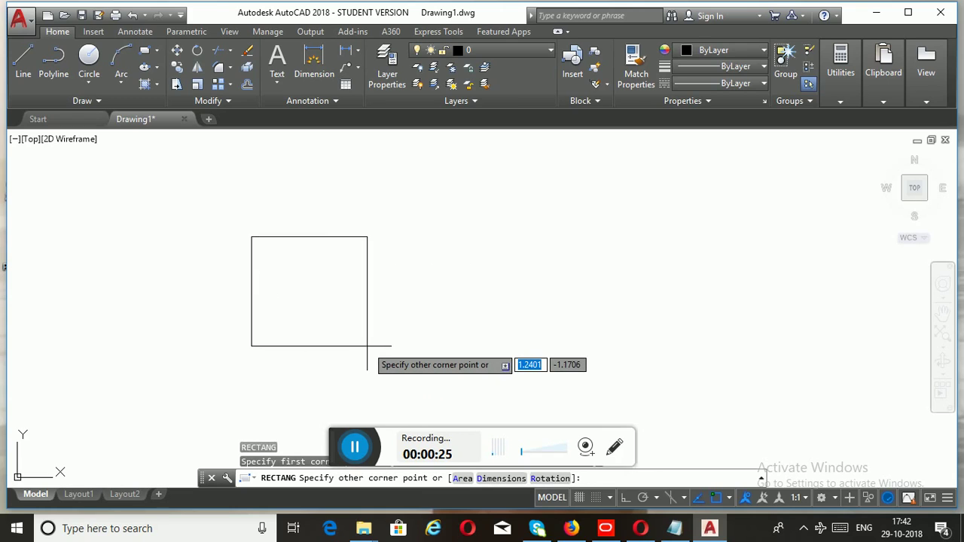
{"action": "type", "text": "5"}
{"action": "key", "text": "Tab"}
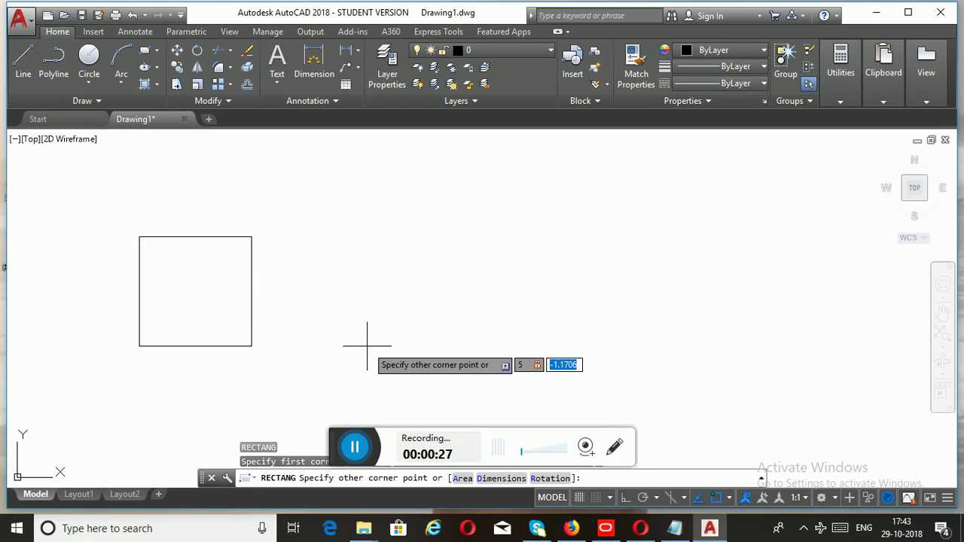
{"action": "type", "text": "5"}
{"action": "key", "text": "Return"}
{"action": "scroll", "coordinate": [446, 332], "scroll_direction": "down", "scroll_amount": 4}
{"action": "middle_click_drag", "start_coordinate": [447, 332], "coordinate": [424, 357]}
{"action": "scroll", "coordinate": [475, 316], "scroll_direction": "down", "scroll_amount": 4}
{"action": "middle_click_drag", "start_coordinate": [484, 311], "coordinate": [405, 339]}
{"action": "scroll", "coordinate": [391, 346], "scroll_direction": "down", "scroll_amount": 2}
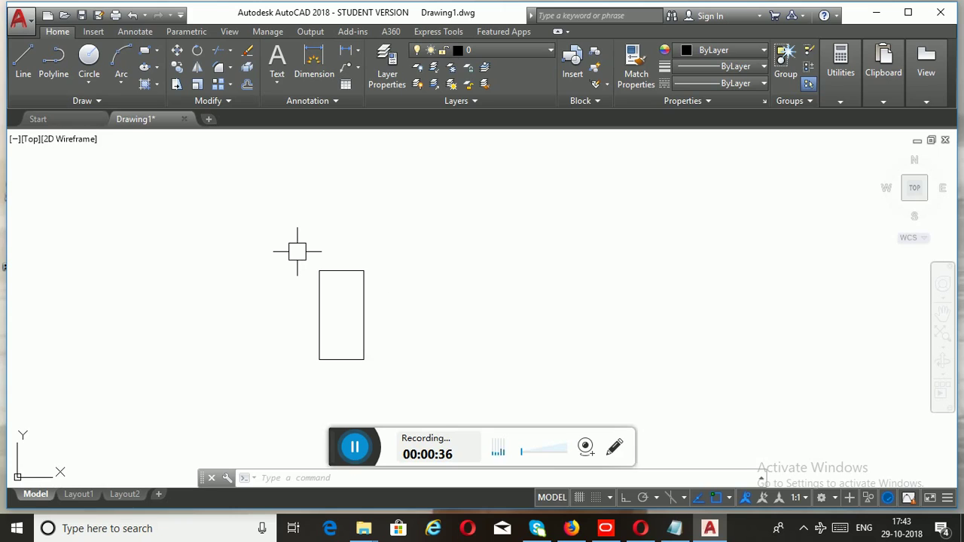
- Draw a rectangle with corners filleted at radius 2 to the right of the plain one
{"action": "left_click", "coordinate": [144, 50]}
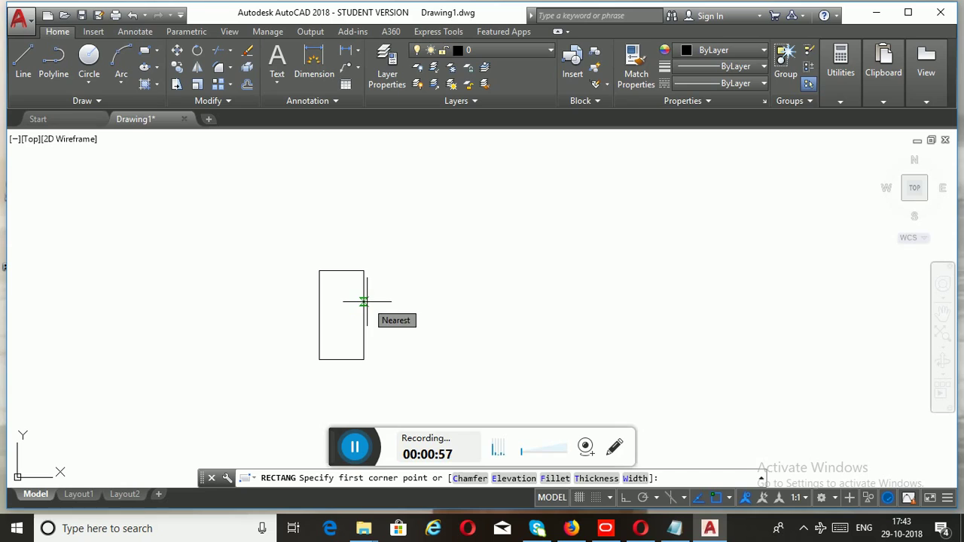
{"action": "left_click", "coordinate": [569, 480]}
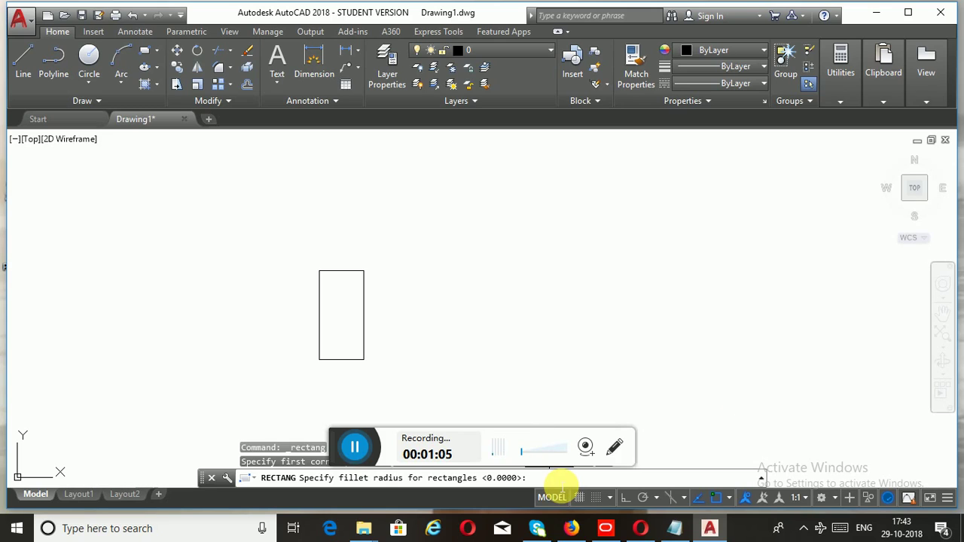
{"action": "key", "text": "Return"}
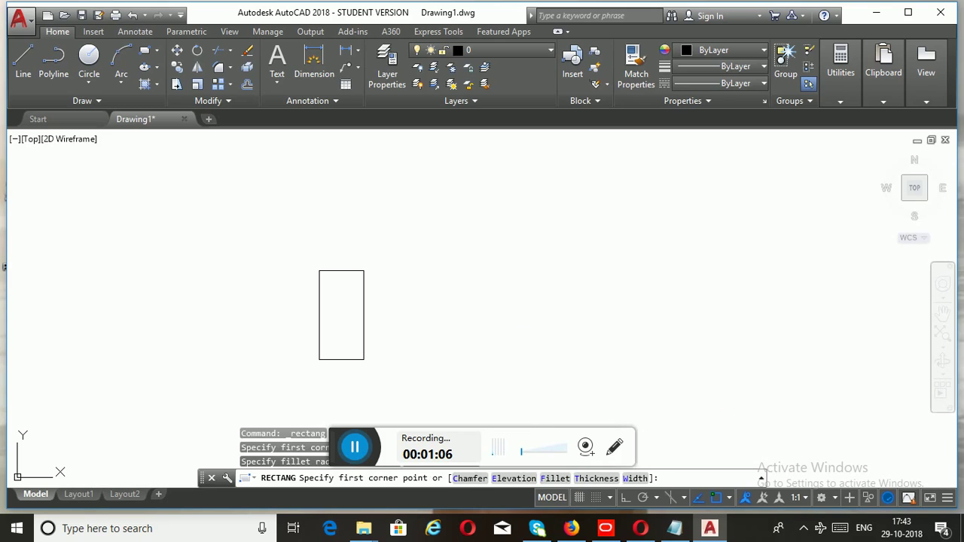
{"action": "left_click", "coordinate": [432, 272]}
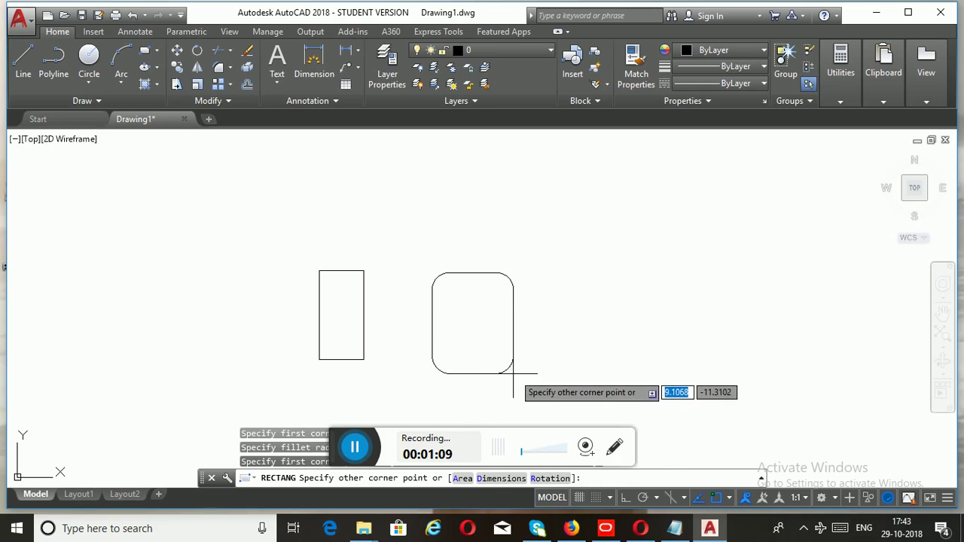
{"action": "left_click", "coordinate": [514, 373]}
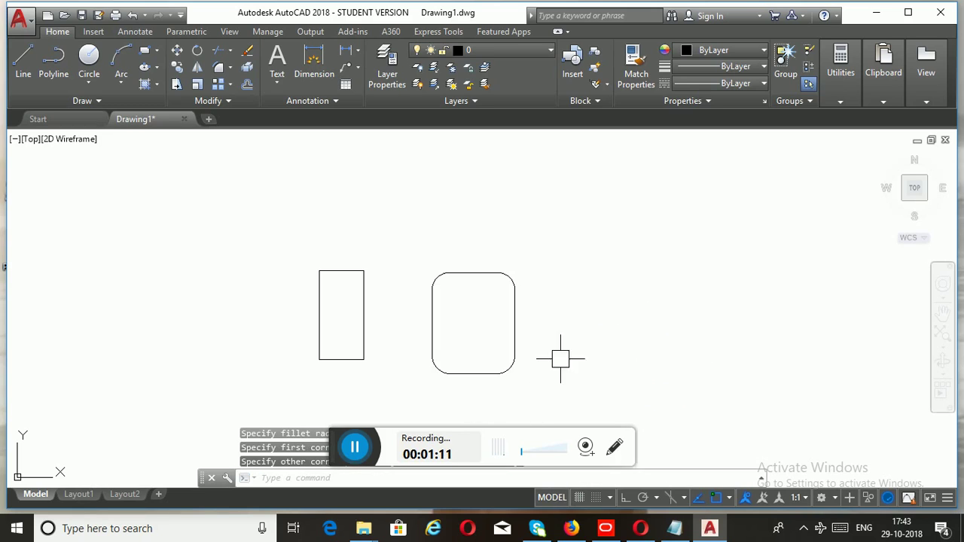
{"action": "middle_click_drag", "start_coordinate": [589, 337], "coordinate": [577, 328]}
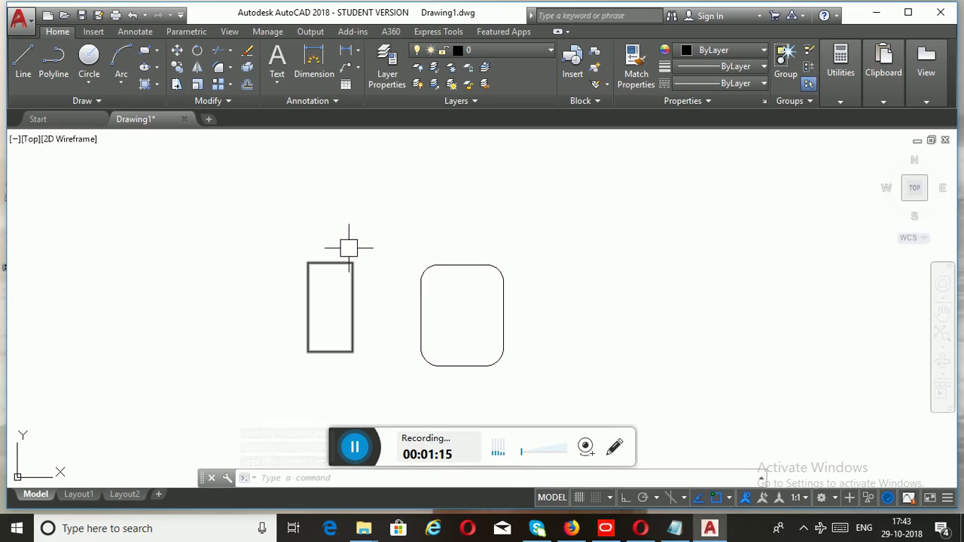
{"action": "middle_click_drag", "start_coordinate": [620, 336], "coordinate": [533, 327]}
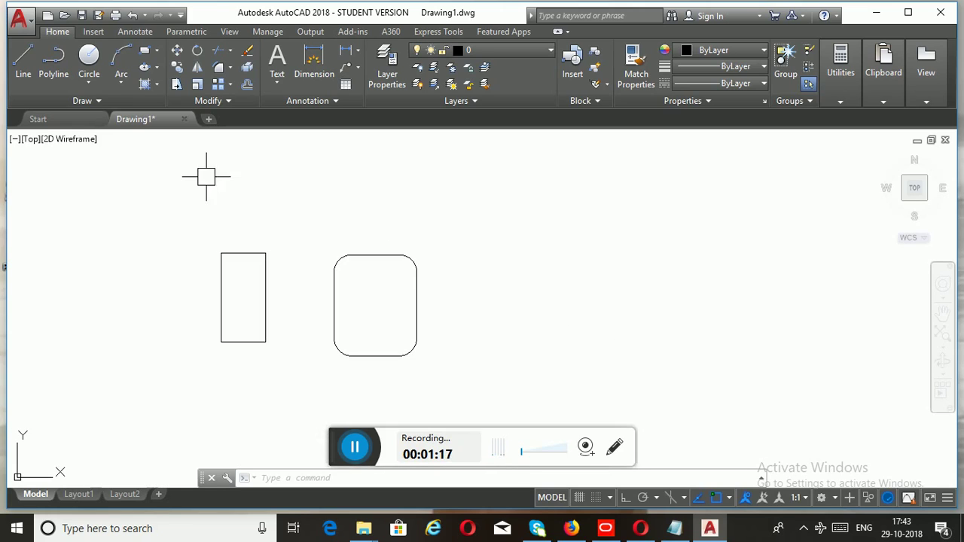
- Draw a rectangle with chamfer distances of 1 beside the rounded rectangle
{"action": "left_click", "coordinate": [145, 51]}
{"action": "left_click", "coordinate": [479, 477]}
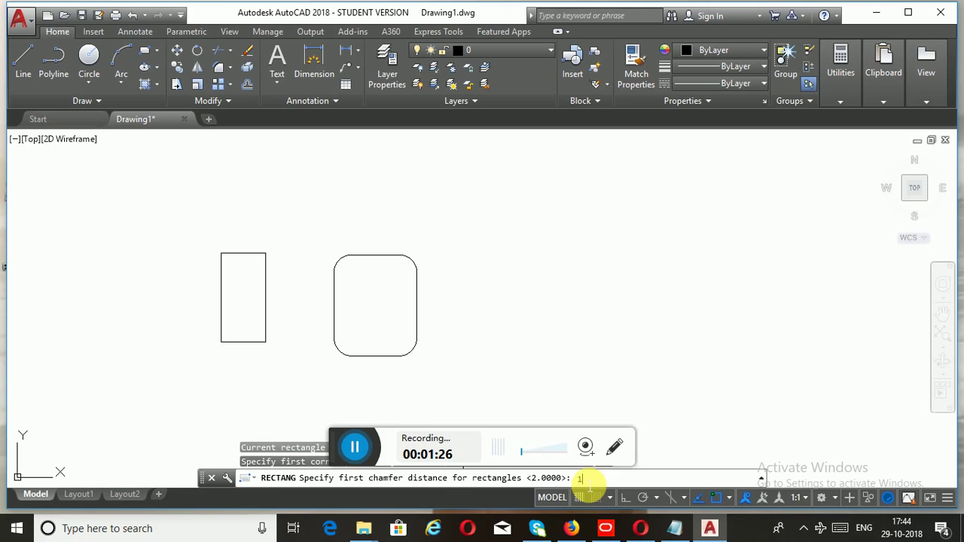
{"action": "type", "text": "1"}
{"action": "key", "text": "Return"}
{"action": "key", "text": "Return"}
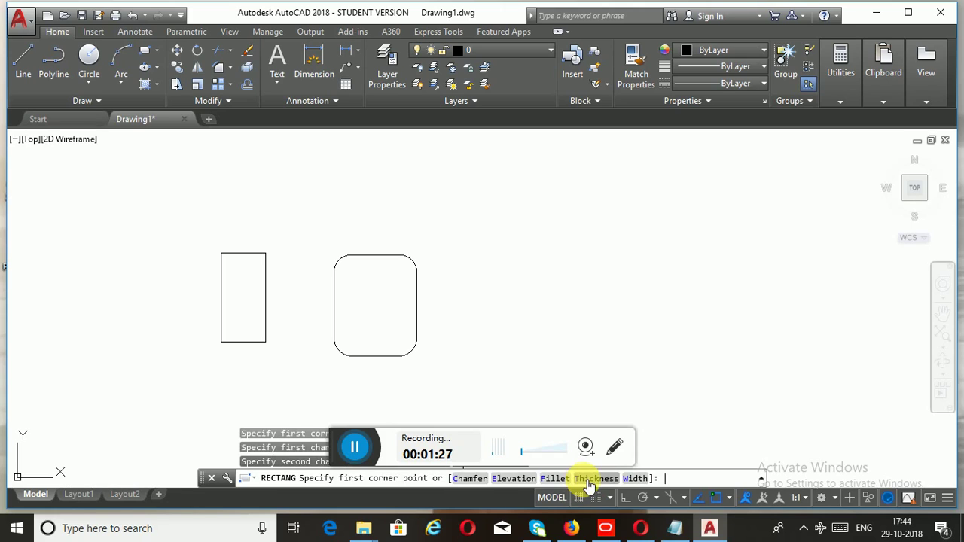
{"action": "left_click", "coordinate": [468, 257]}
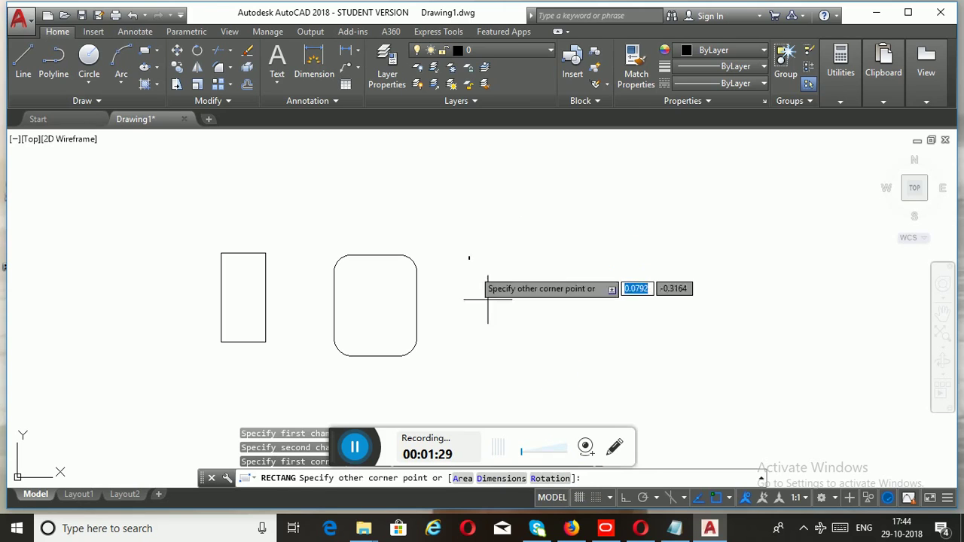
{"action": "left_click", "coordinate": [608, 363]}
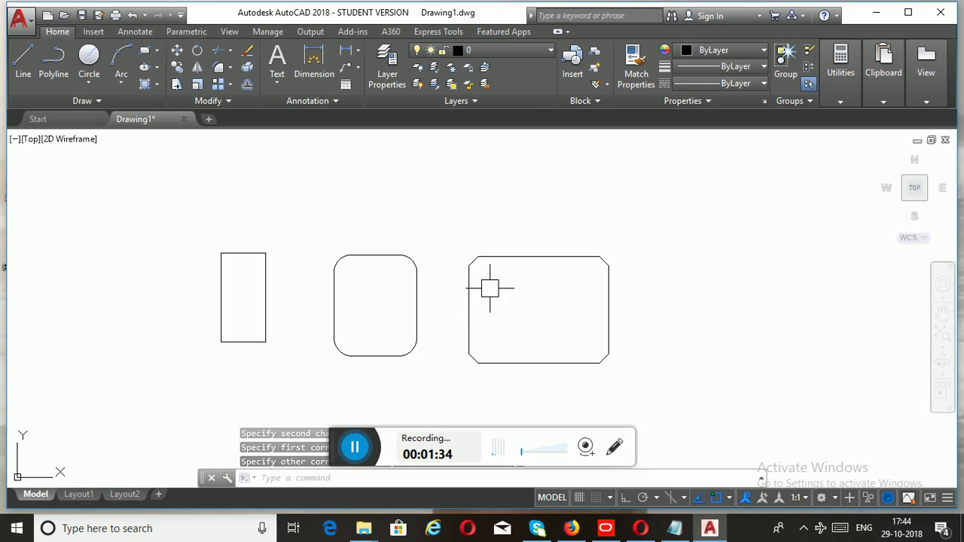
{"action": "middle_click_drag", "start_coordinate": [506, 299], "coordinate": [392, 289]}
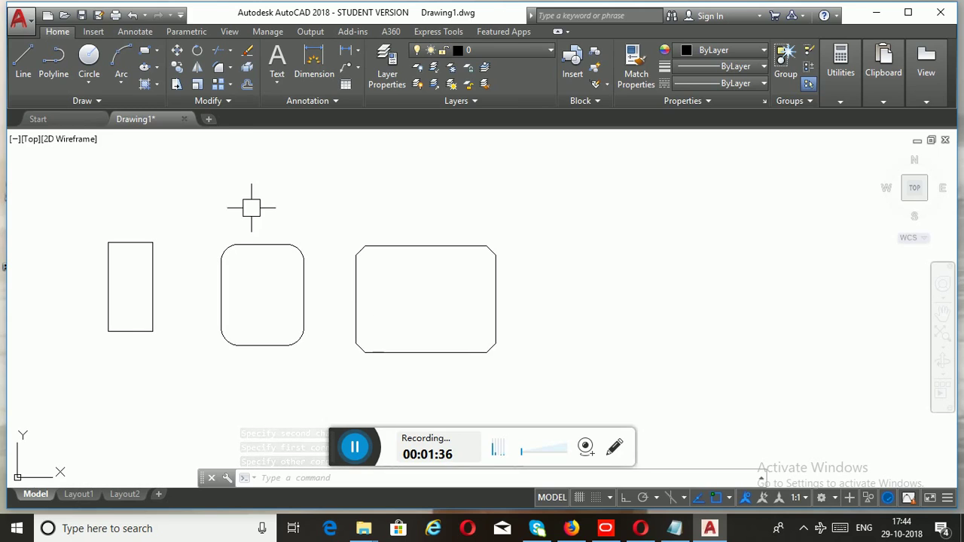
- Start a new rectangle and reset the chamfer distances to 0
{"action": "left_click", "coordinate": [145, 51]}
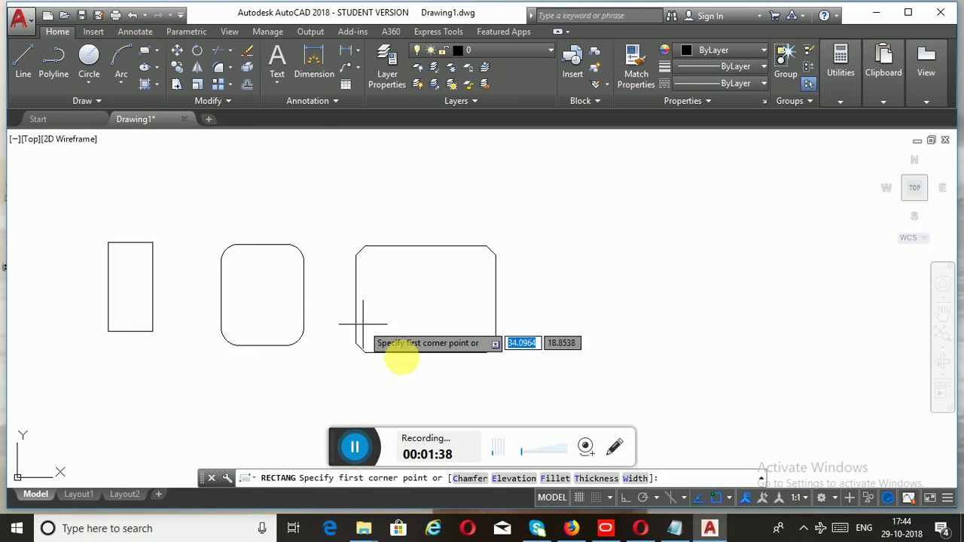
{"action": "left_click", "coordinate": [464, 477]}
{"action": "type", "text": "0"}
{"action": "key", "text": "Return"}
{"action": "key", "text": "Return"}
{"action": "middle_click_drag", "start_coordinate": [637, 383], "coordinate": [581, 387]}
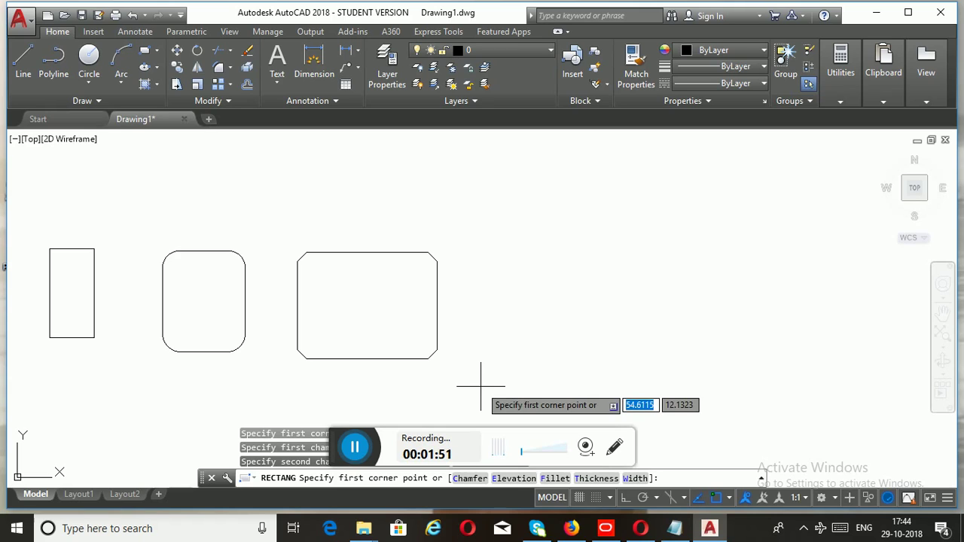
- Set the rectangle elevation to 5 and draw a larger square-cornered rectangle beside the chamfered one
{"action": "left_click", "coordinate": [526, 479]}
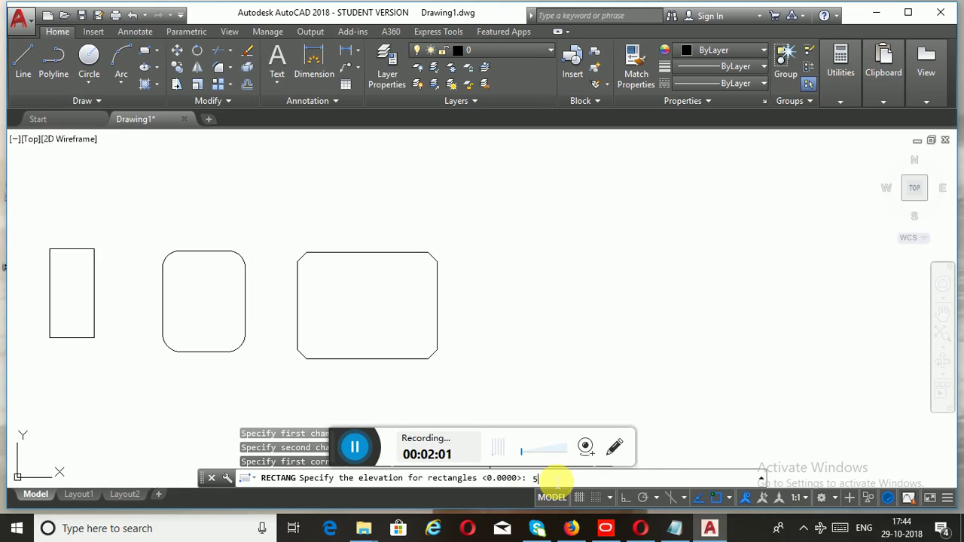
{"action": "key", "text": "Return"}
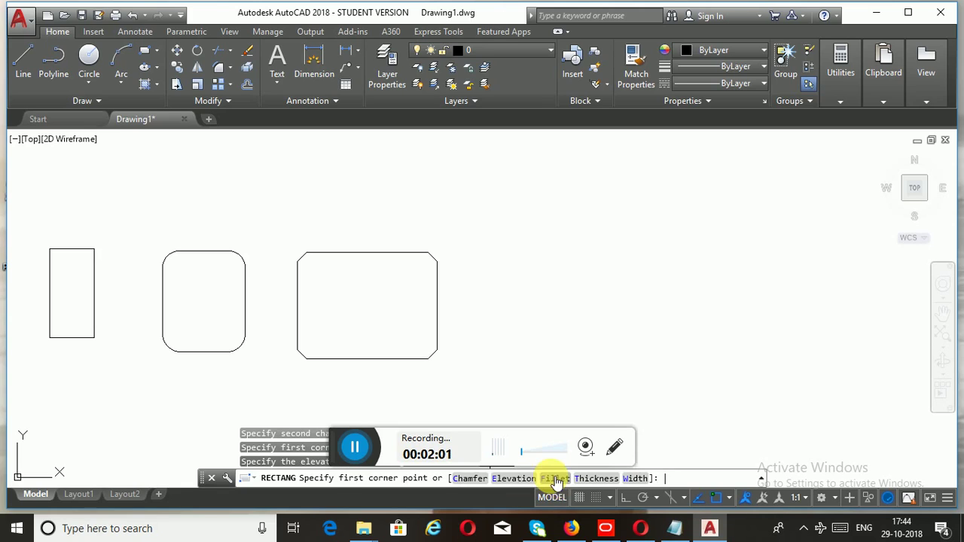
{"action": "left_click", "coordinate": [496, 243]}
{"action": "left_click", "coordinate": [645, 374]}
{"action": "middle_click_drag", "start_coordinate": [756, 308], "coordinate": [726, 315]}
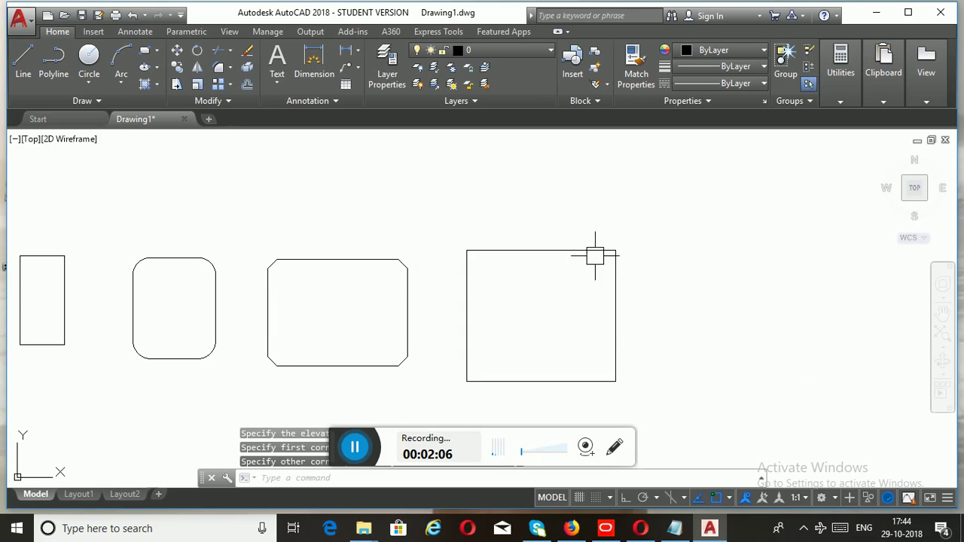
- Inspect the elevated rectangle from the front view, then return to the top view
{"action": "left_click", "coordinate": [916, 217]}
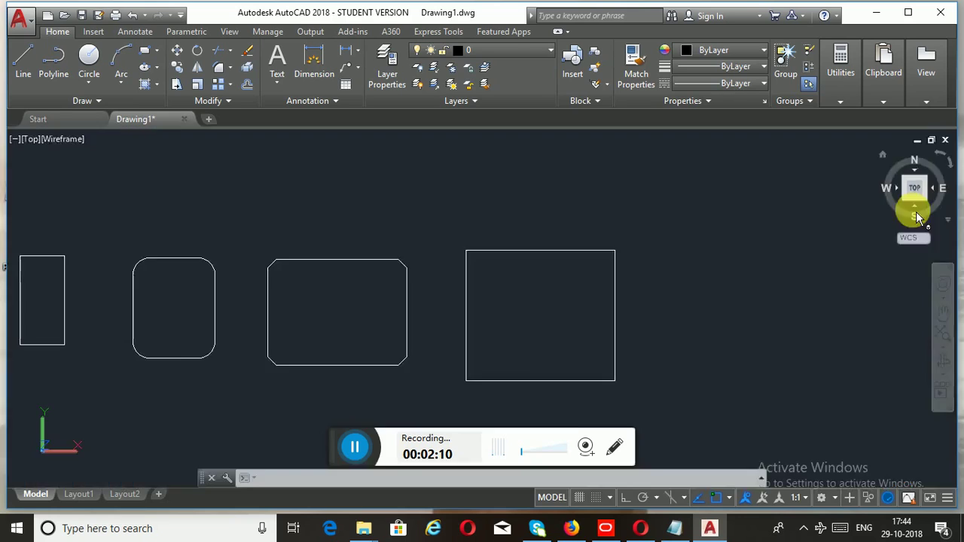
{"action": "scroll", "coordinate": [576, 320], "scroll_direction": "up", "scroll_amount": 4}
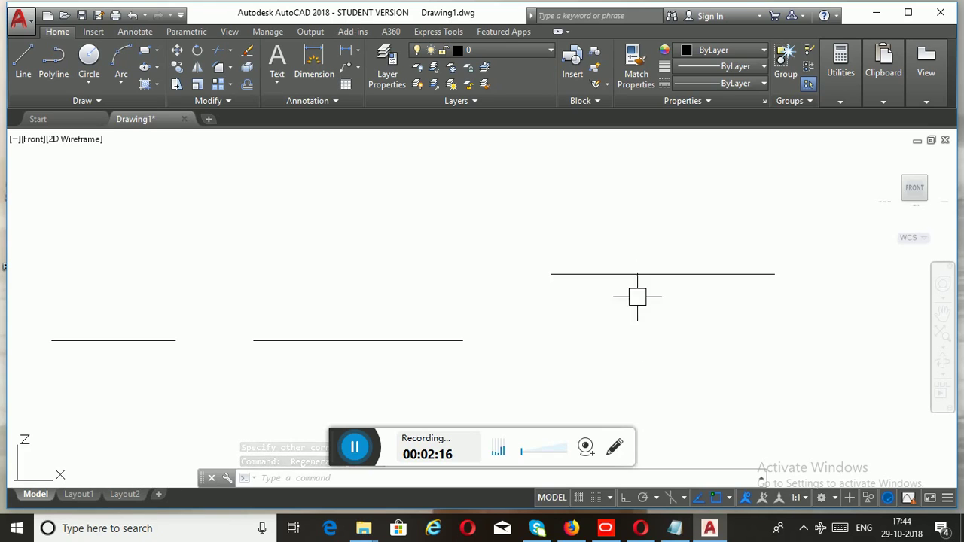
{"action": "left_click", "coordinate": [907, 179]}
{"action": "key", "text": "ctrl+z"}
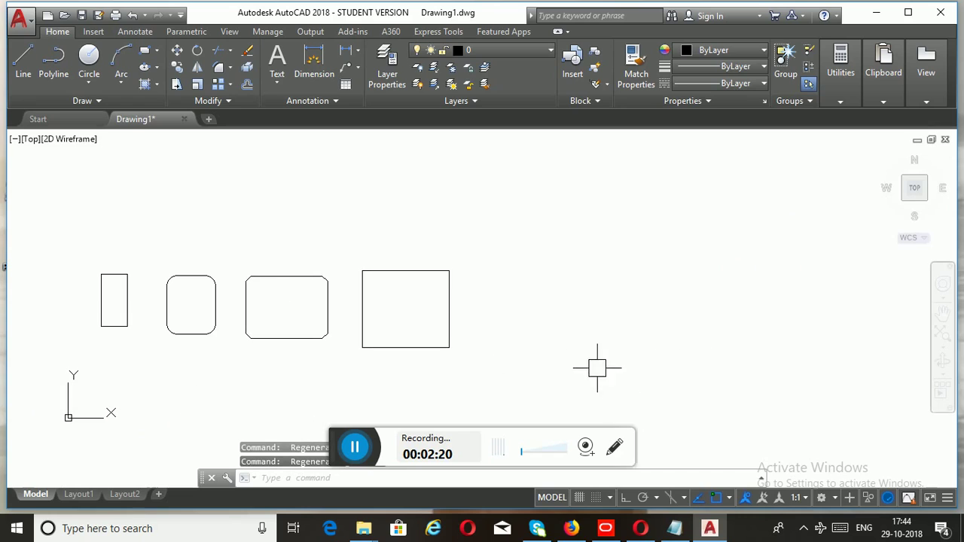
- Draw a rectangle with a thickness setting to the right of the elevated one
{"action": "left_click", "coordinate": [145, 55]}
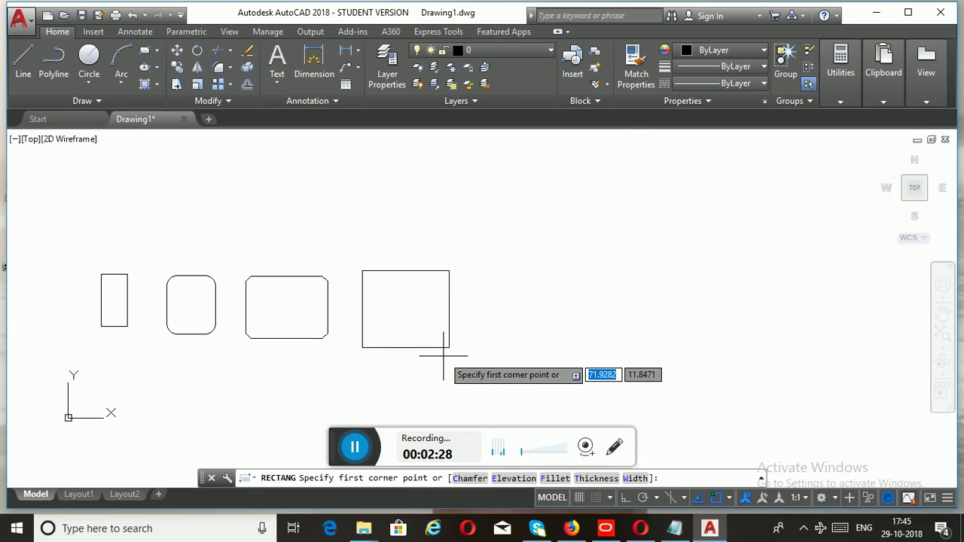
{"action": "left_click", "coordinate": [596, 478]}
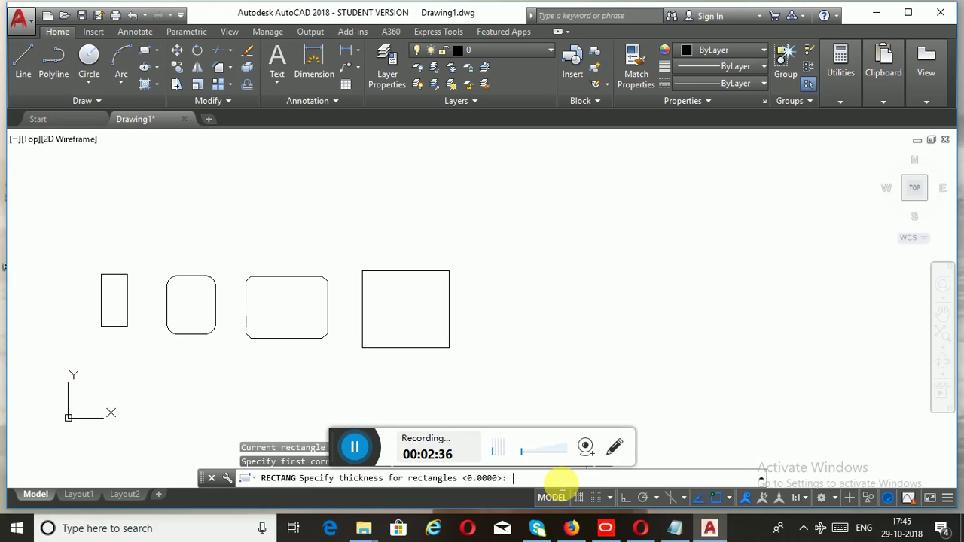
{"action": "key", "text": "Return"}
{"action": "left_click", "coordinate": [512, 278]}
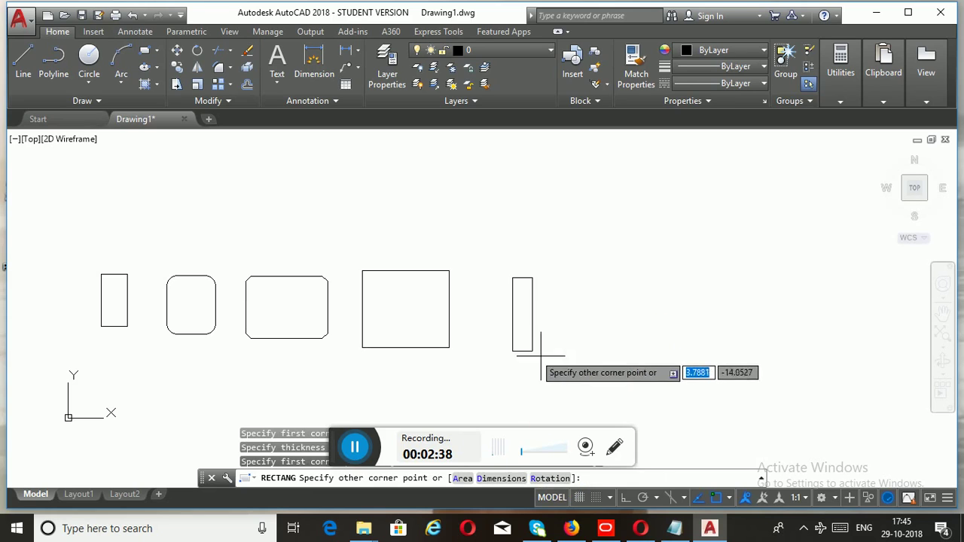
{"action": "left_click", "coordinate": [622, 358]}
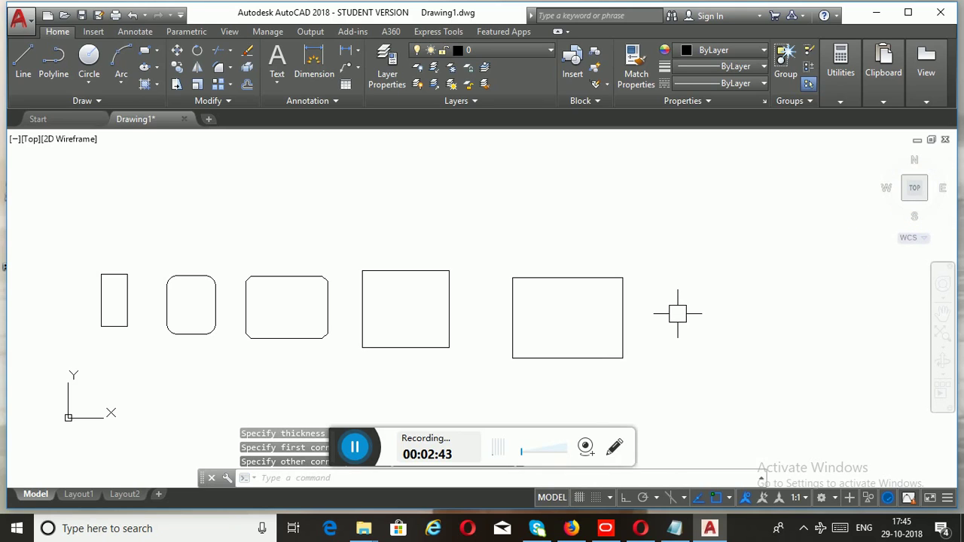
- Check the thick rectangle appears as a box from the front, then return to top view
{"action": "left_click", "coordinate": [914, 204]}
{"action": "scroll", "coordinate": [622, 328], "scroll_direction": "up", "scroll_amount": 2}
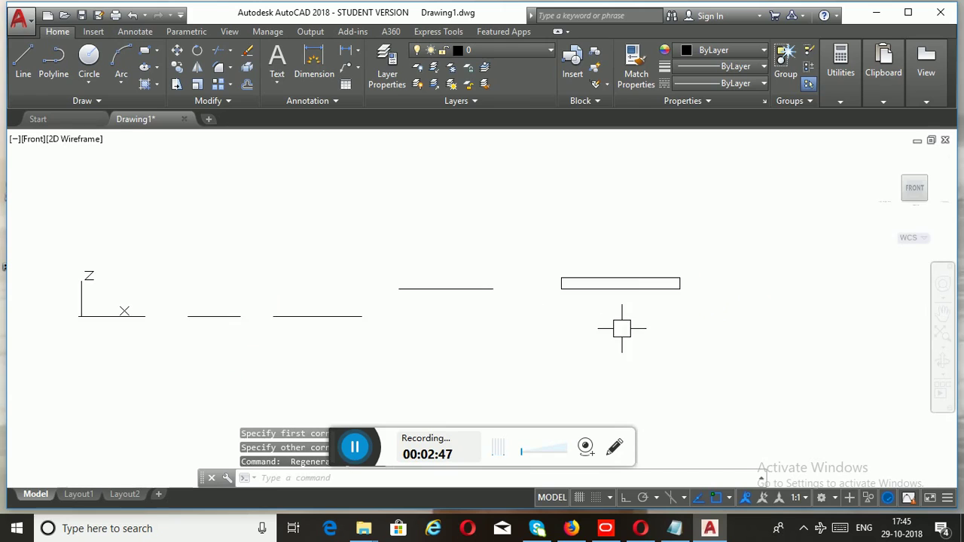
{"action": "scroll", "coordinate": [672, 312], "scroll_direction": "up", "scroll_amount": 8}
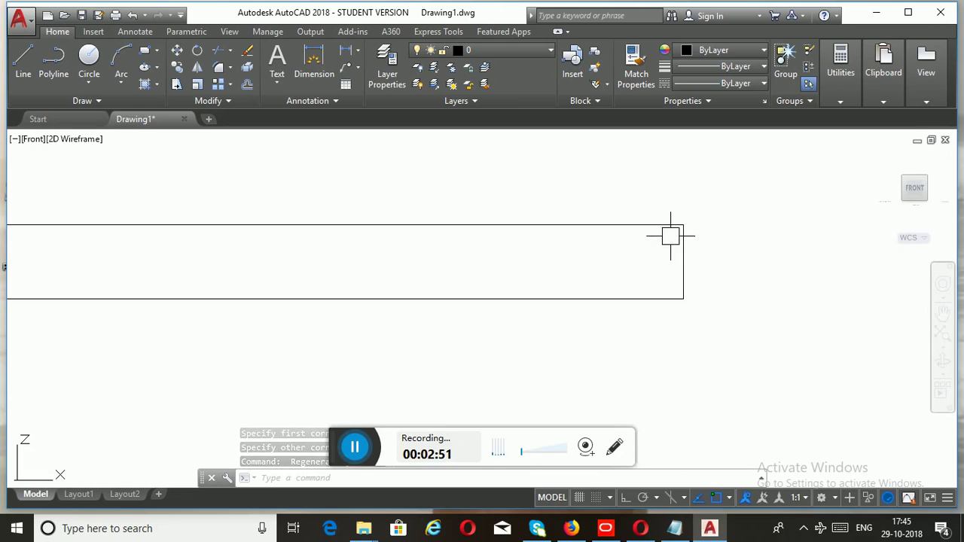
{"action": "left_click", "coordinate": [914, 171]}
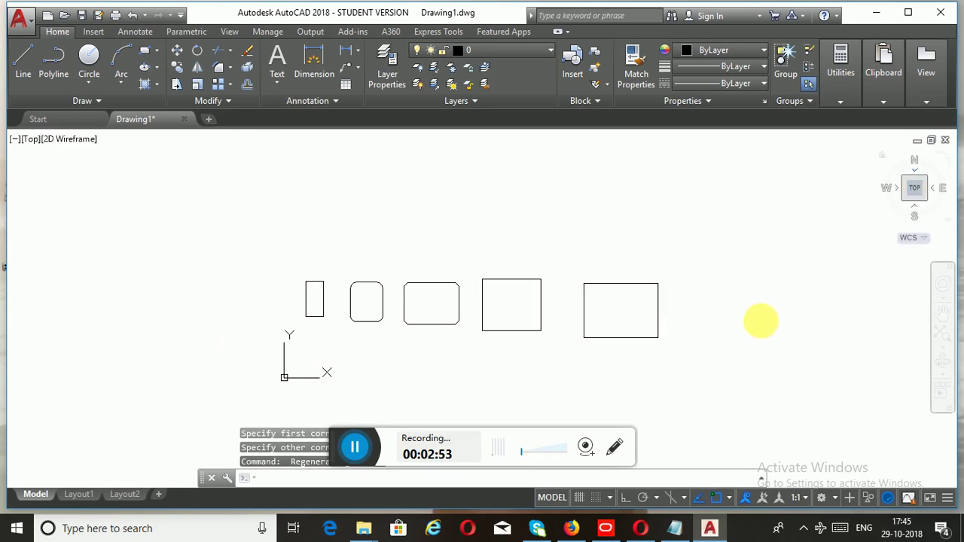
{"action": "middle_click_drag", "start_coordinate": [750, 328], "coordinate": [674, 310]}
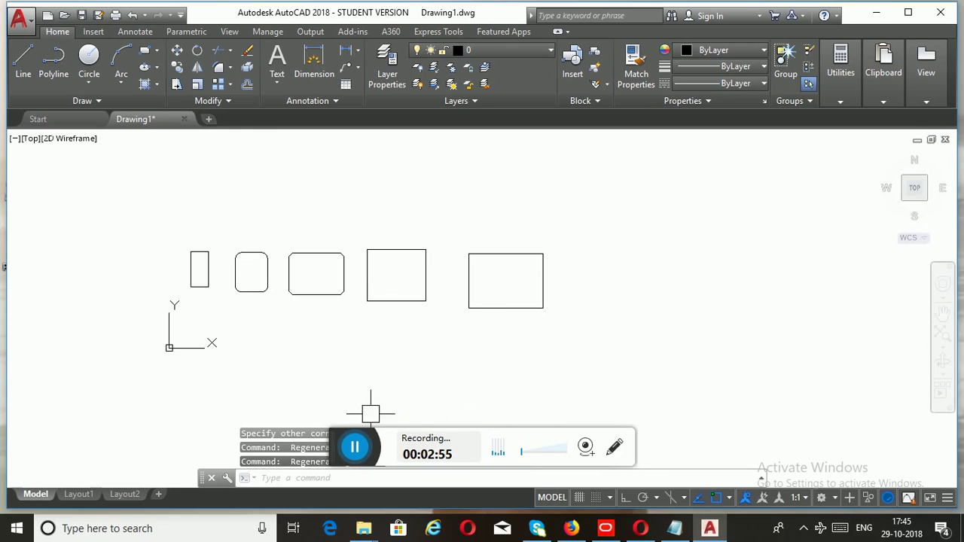
- Start a new rectangle and set its line width to 2
{"action": "left_click", "coordinate": [145, 53]}
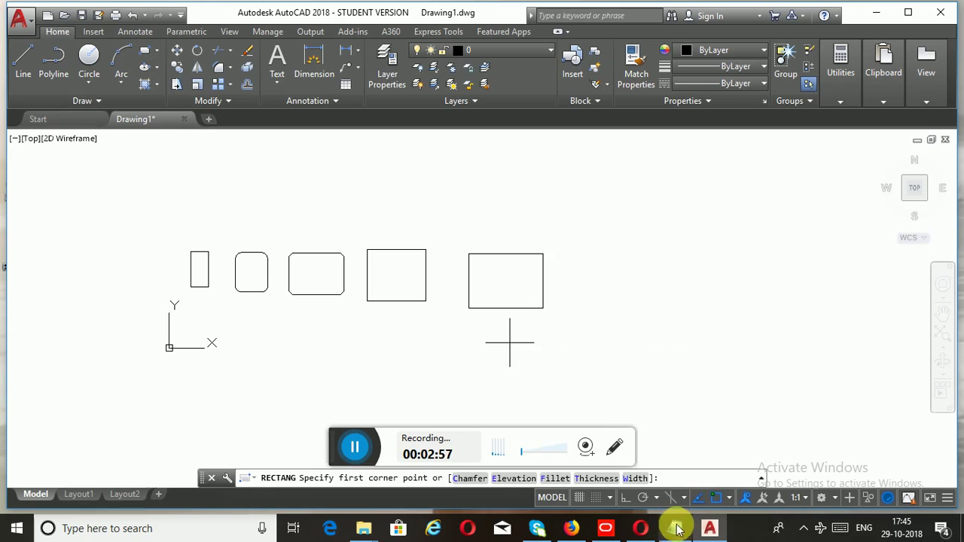
{"action": "left_click", "coordinate": [635, 478]}
{"action": "scroll", "coordinate": [557, 286], "scroll_direction": "up", "scroll_amount": 5}
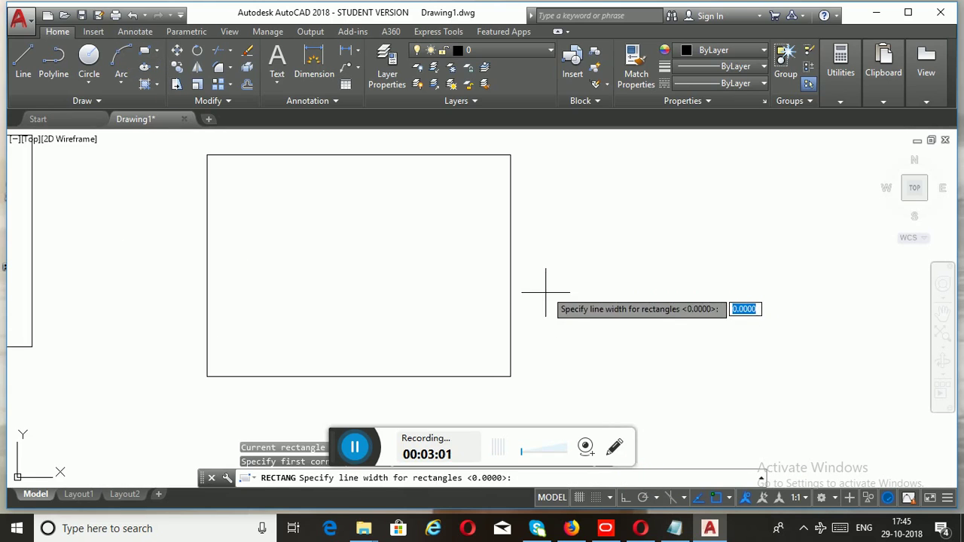
{"action": "scroll", "coordinate": [572, 300], "scroll_direction": "down", "scroll_amount": 4}
{"action": "mouse_move", "coordinate": [618, 301]}
{"action": "middle_mouse_down"}
{"action": "mouse_move", "coordinate": [507, 323]}
{"action": "mouse_move", "coordinate": [500, 308]}
{"action": "middle_mouse_up"}
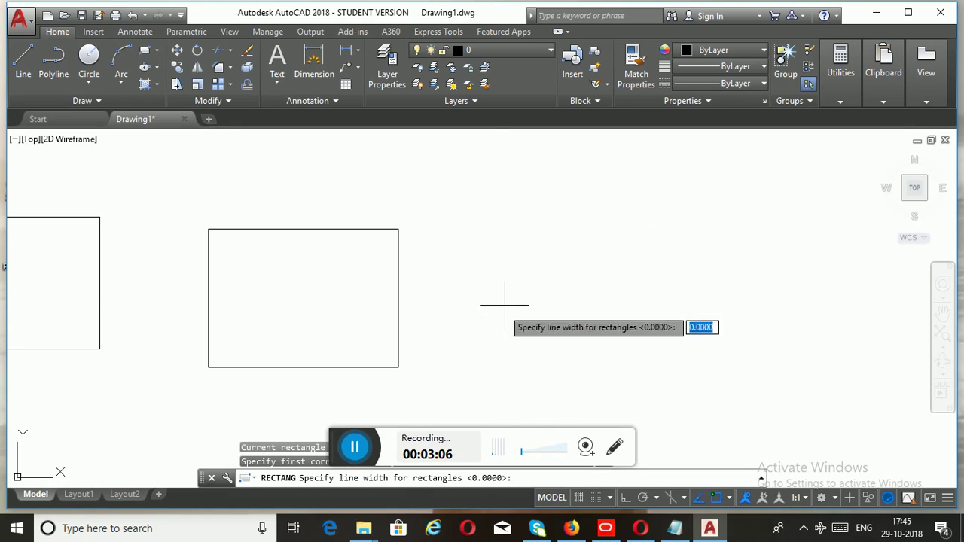
{"action": "left_click", "coordinate": [487, 244]}
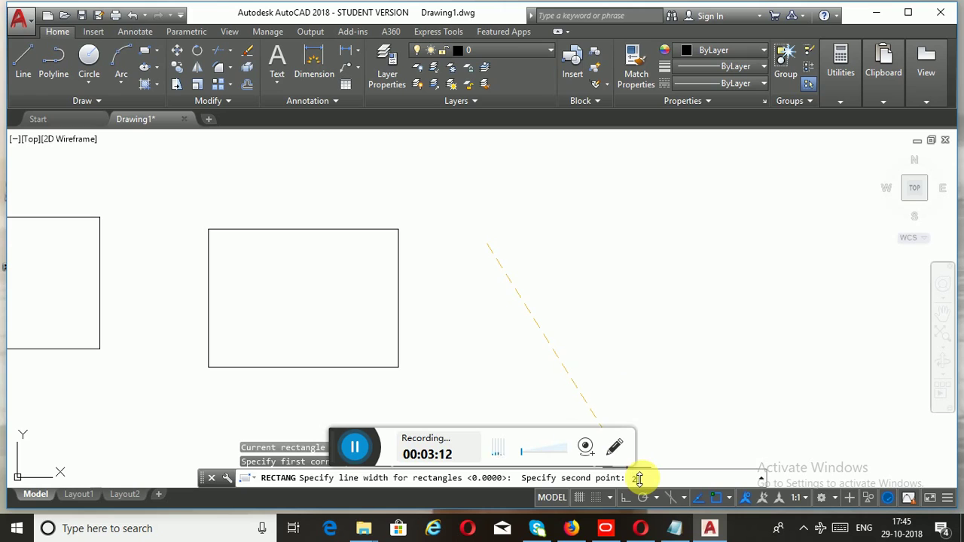
{"action": "type", "text": "2"}
{"action": "key", "text": "Return"}
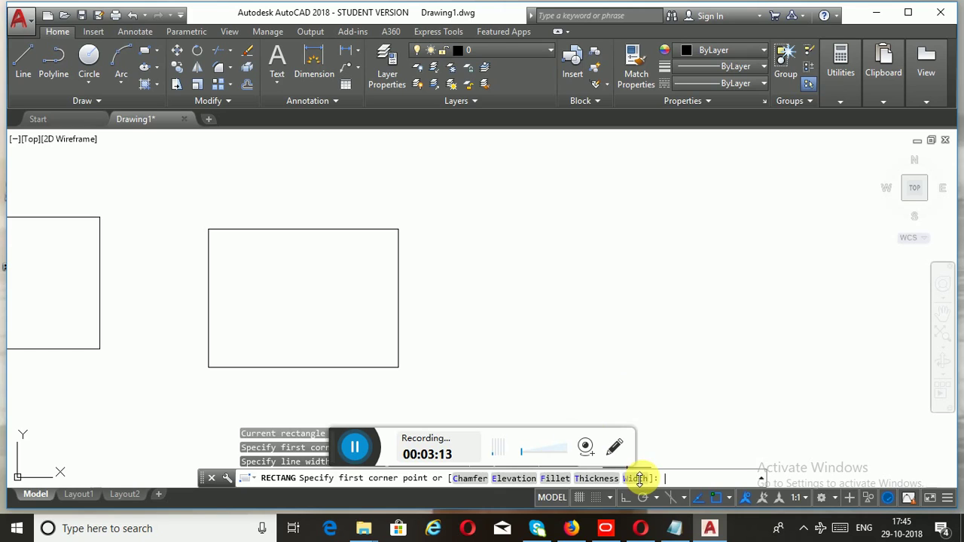
- Draw the wide-line rectangle at the right end of the row and show the whole row
{"action": "left_click", "coordinate": [480, 190]}
{"action": "scroll", "coordinate": [445, 276], "scroll_direction": "down", "scroll_amount": 2}
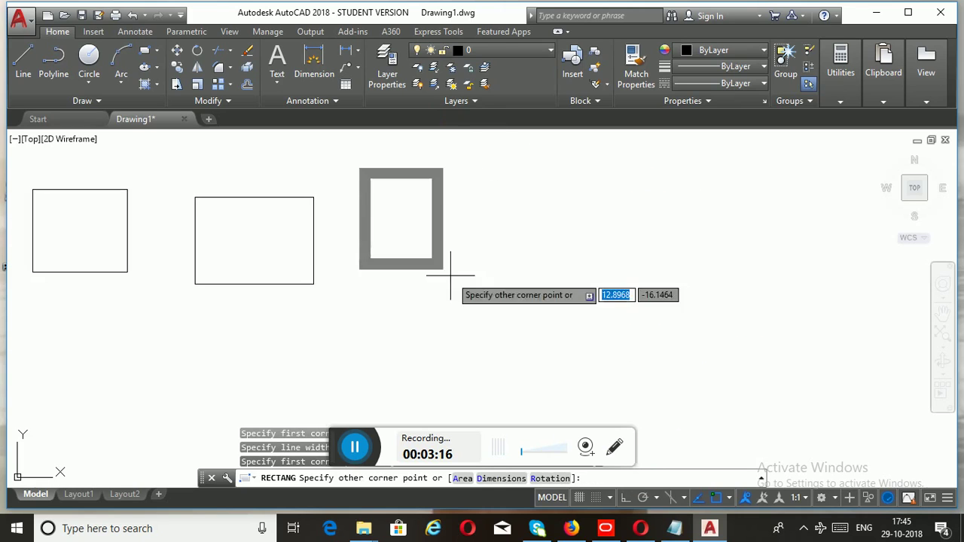
{"action": "left_click", "coordinate": [594, 365]}
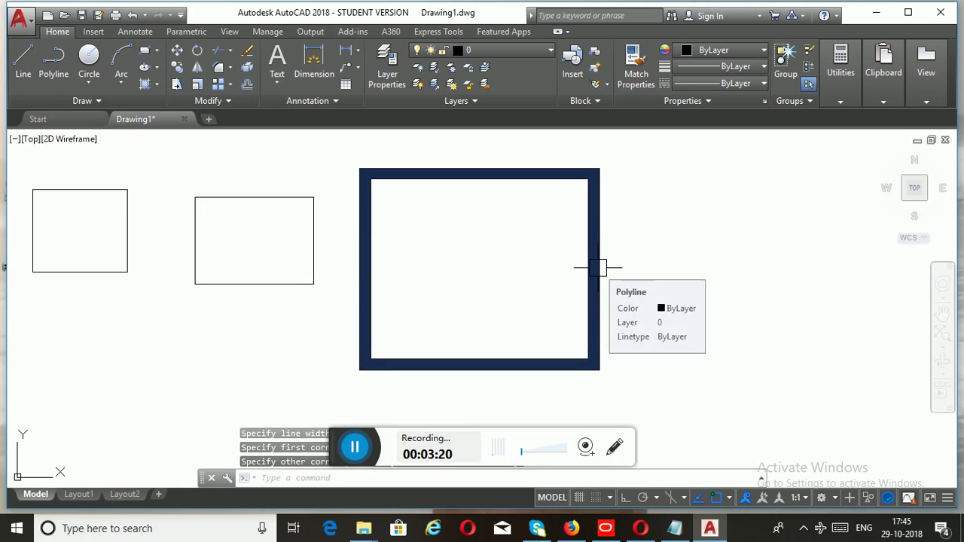
{"action": "scroll", "coordinate": [540, 263], "scroll_direction": "down", "scroll_amount": 2}
{"action": "middle_click_drag", "start_coordinate": [506, 273], "coordinate": [663, 274]}
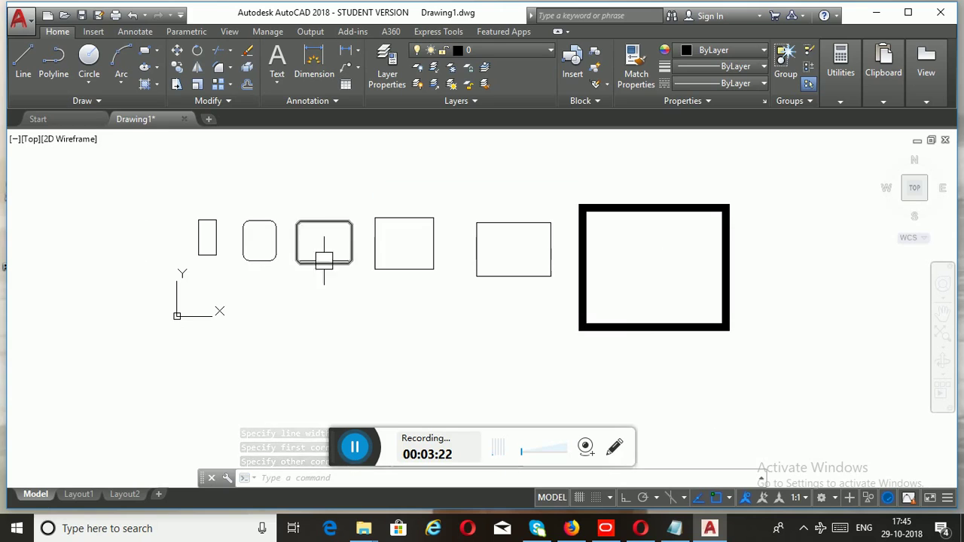